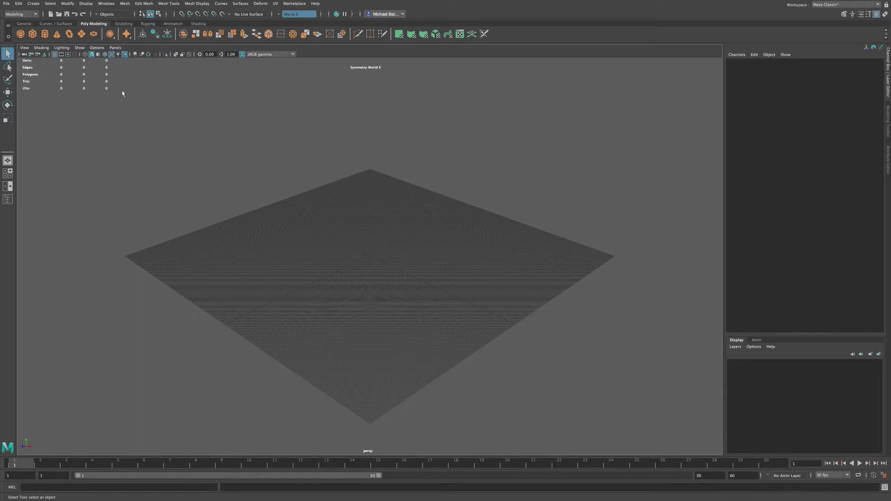
Step: Open the Outliner and enlarge it to show the full list of scene nodes
{"action": "left_click", "coordinate": [108, 5]}
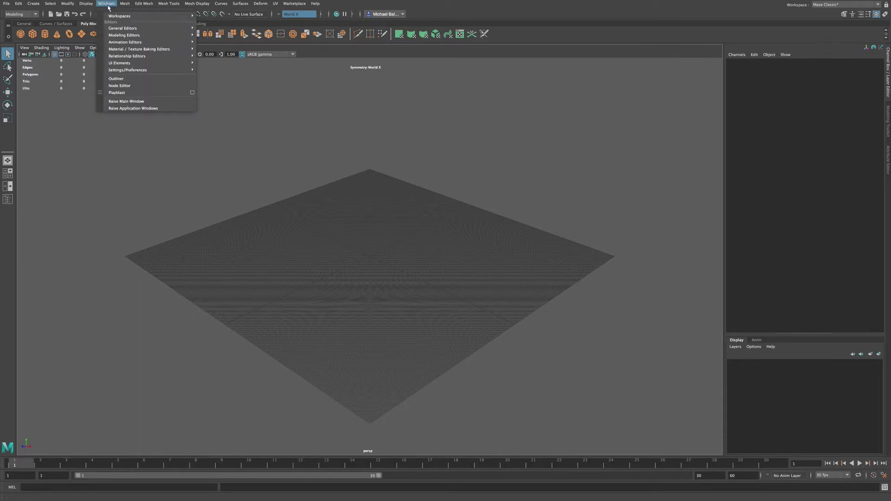
{"action": "left_click", "coordinate": [118, 79]}
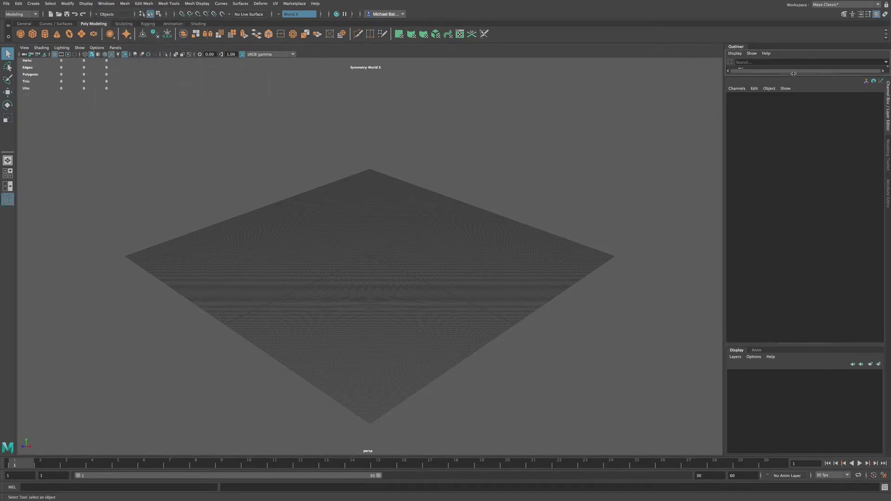
{"action": "left_click_drag", "start_coordinate": [800, 75], "coordinate": [800, 137]}
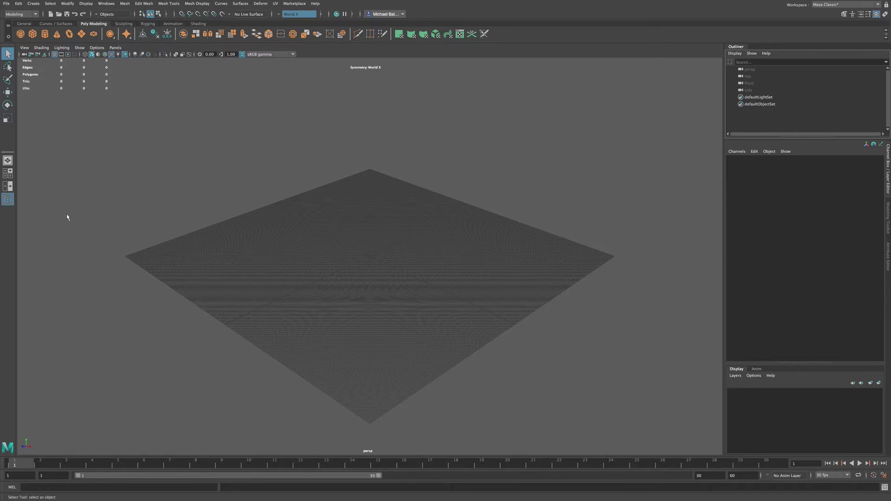
Step: Hide the Outliner, show it again and enlarge it to reveal the full scene list
{"action": "left_click", "coordinate": [8, 199]}
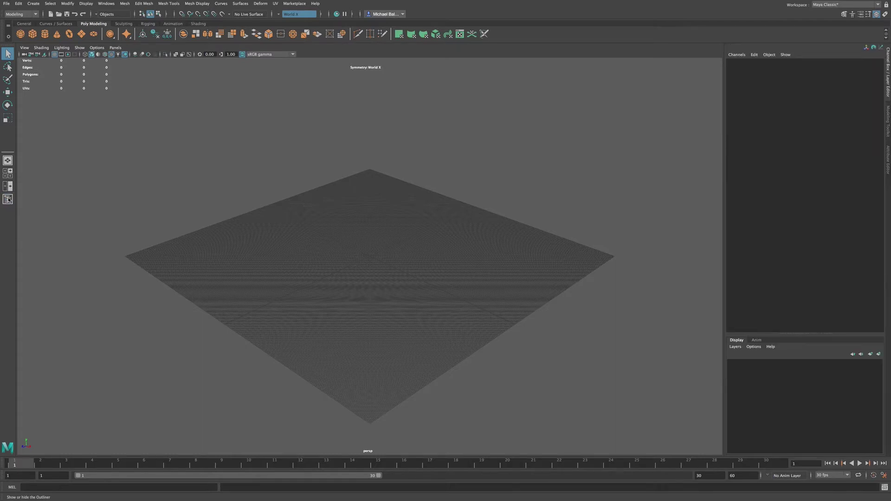
{"action": "left_click", "coordinate": [8, 201]}
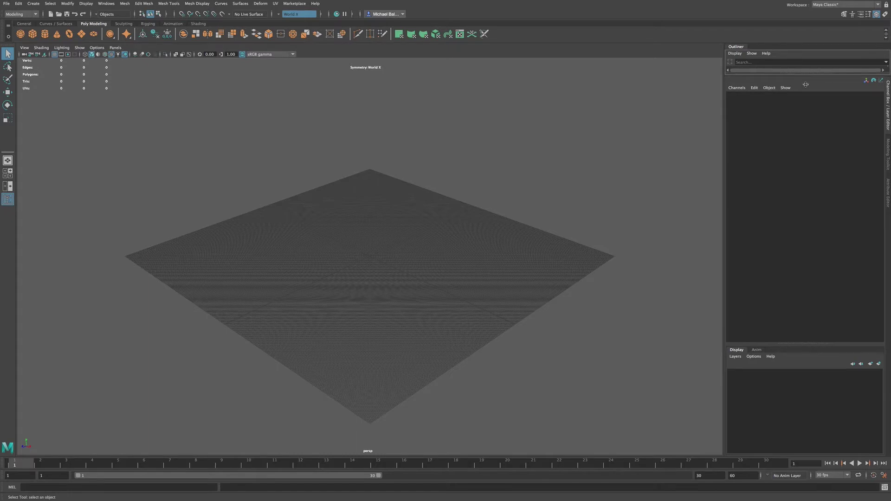
{"action": "left_click_drag", "start_coordinate": [809, 74], "coordinate": [802, 134]}
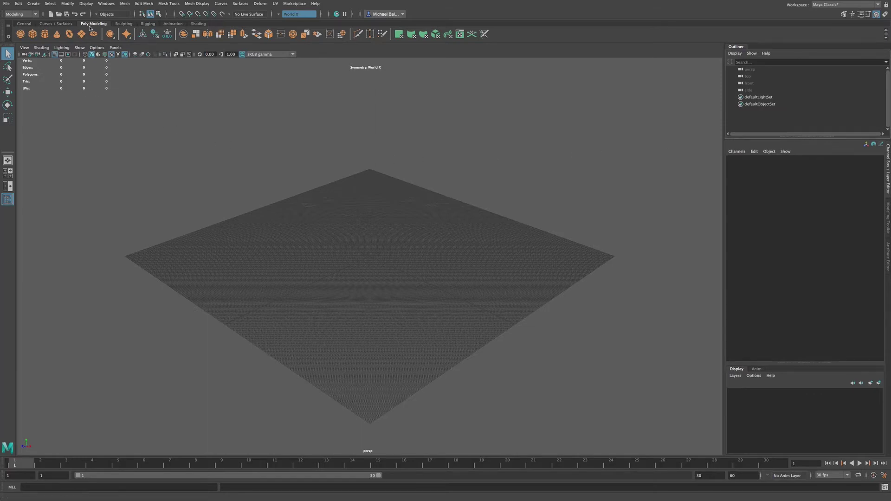
Step: Create a polygon sphere, cube and cone at the origin and give the Outliner slightly more height
{"action": "left_click", "coordinate": [25, 35]}
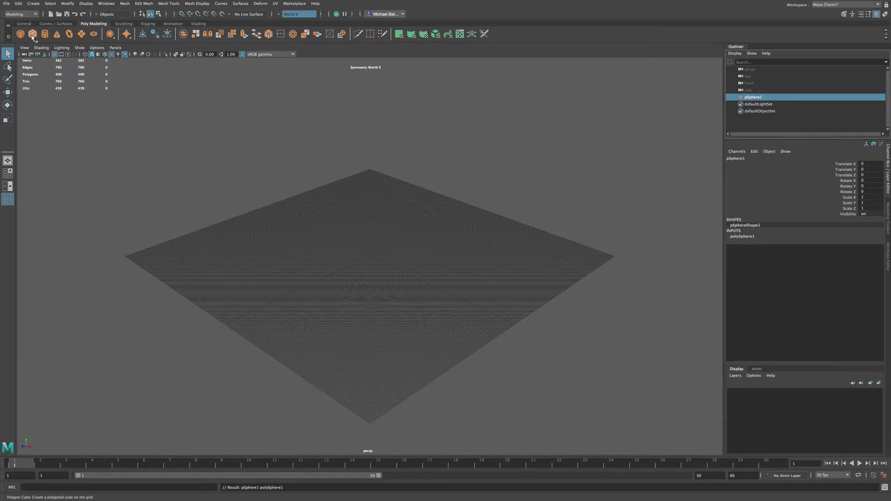
{"action": "left_click", "coordinate": [33, 35]}
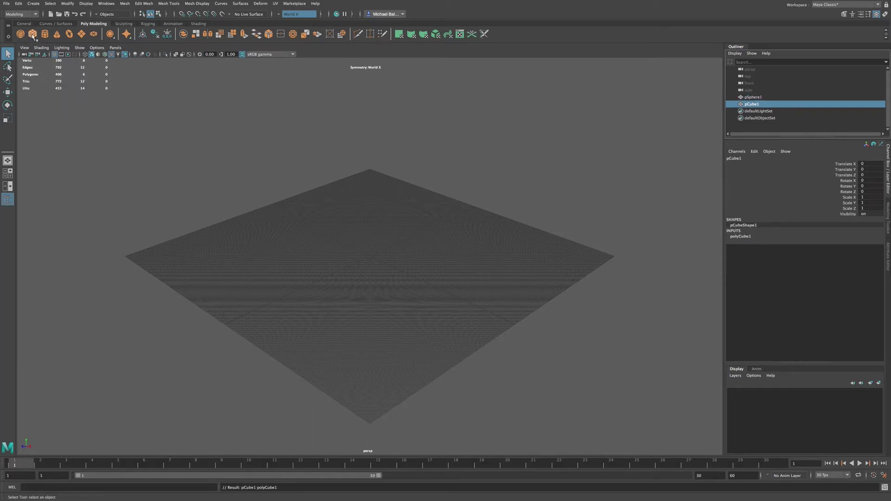
{"action": "left_click", "coordinate": [57, 36]}
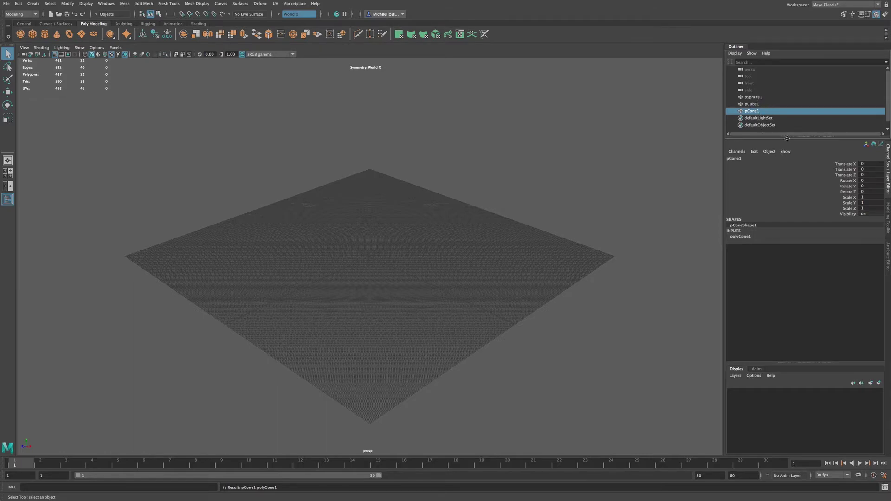
{"action": "left_click_drag", "start_coordinate": [791, 138], "coordinate": [789, 143]}
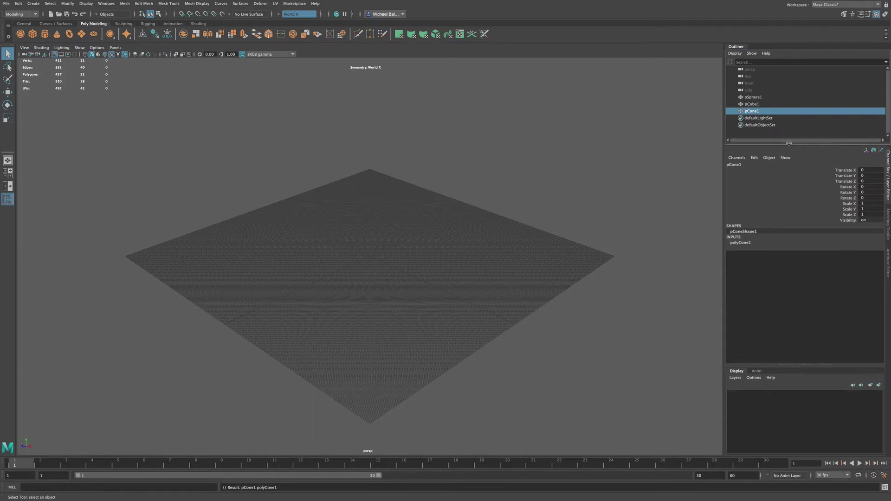
Step: Separate the shapes along X by moving the sphere forward of the cube and the cone back to about X -3.1
{"action": "left_click", "coordinate": [763, 105]}
{"action": "left_click", "coordinate": [764, 98]}
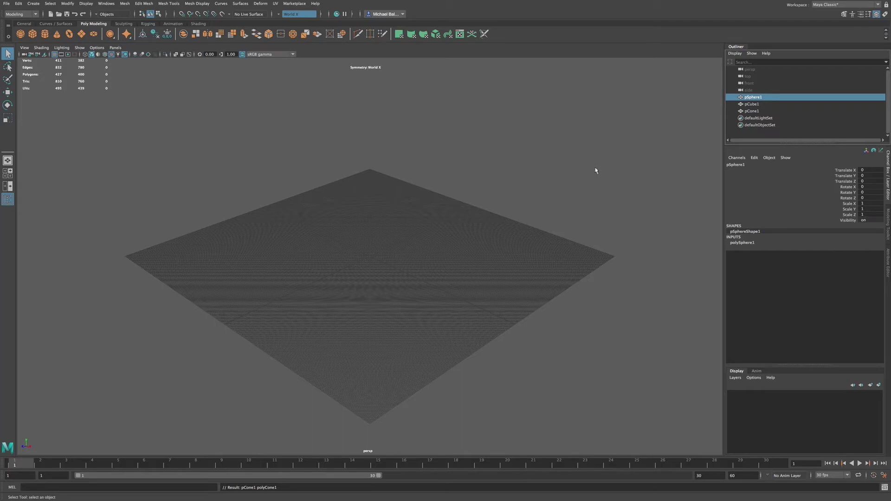
{"action": "key", "text": "f"}
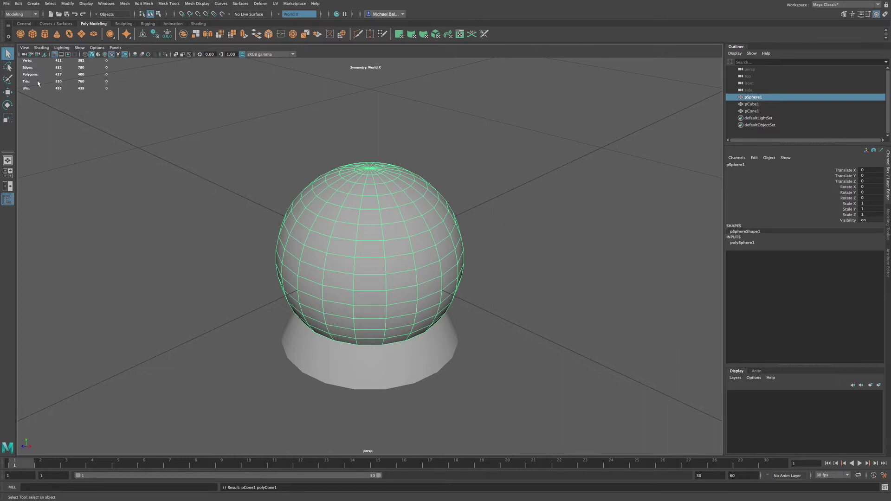
{"action": "left_click", "coordinate": [10, 93]}
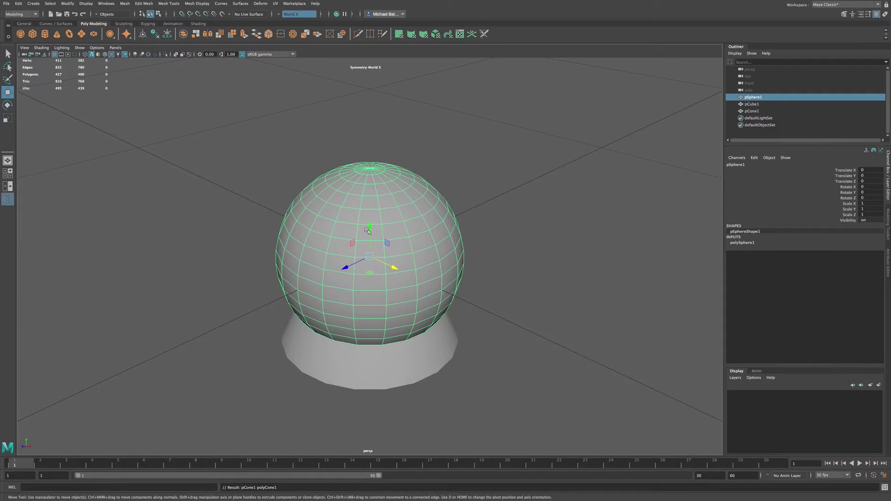
{"action": "left_click_drag", "start_coordinate": [395, 268], "coordinate": [537, 335]}
{"action": "left_click", "coordinate": [338, 312]}
{"action": "left_click_drag", "start_coordinate": [389, 271], "coordinate": [233, 193]}
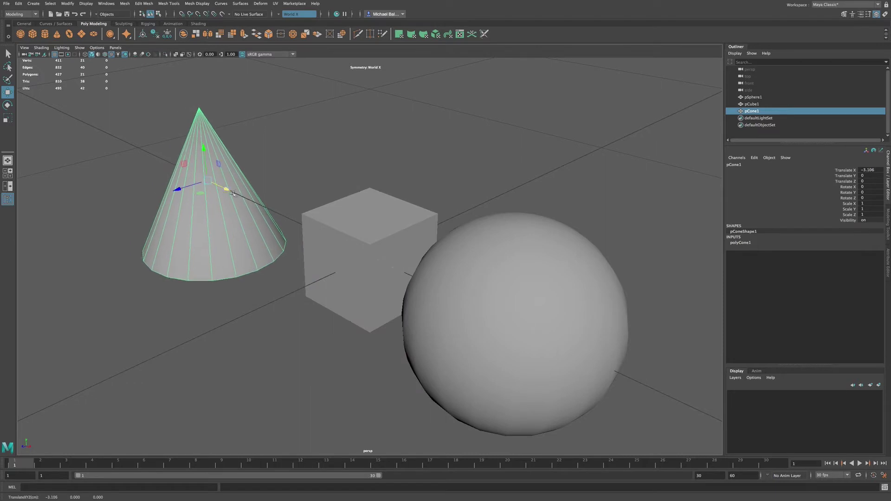
Step: Move the sphere further from the cube, to about X 2.22 and Z -0.07
{"action": "left_click", "coordinate": [436, 290]}
{"action": "left_click_drag", "start_coordinate": [541, 337], "coordinate": [547, 339]}
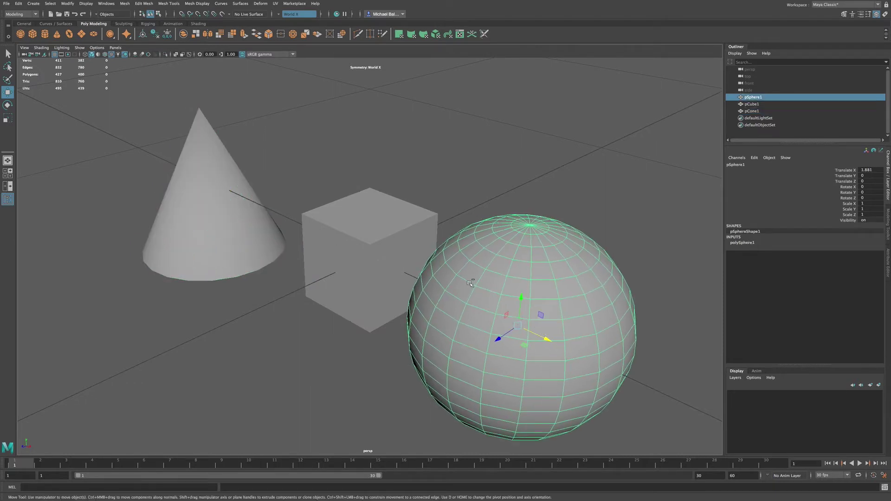
{"action": "scroll", "coordinate": [451, 284], "scroll_direction": "down", "scroll_amount": 5}
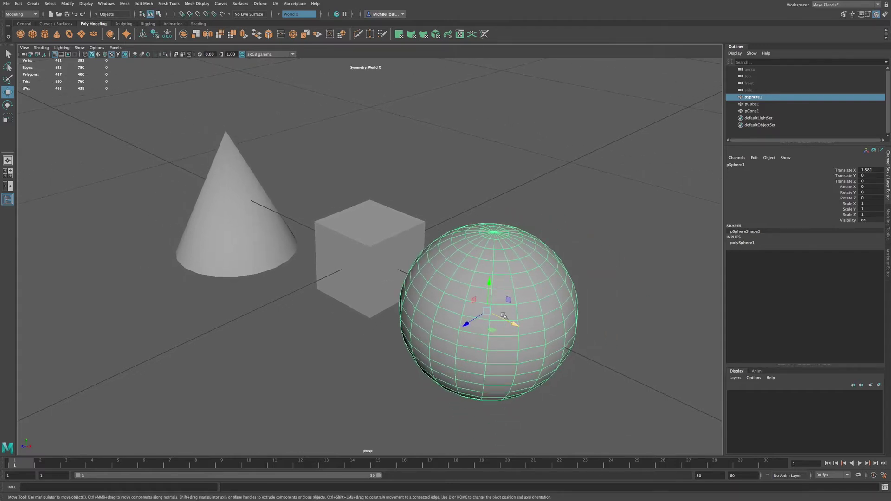
{"action": "left_click_drag", "start_coordinate": [513, 323], "coordinate": [532, 334]}
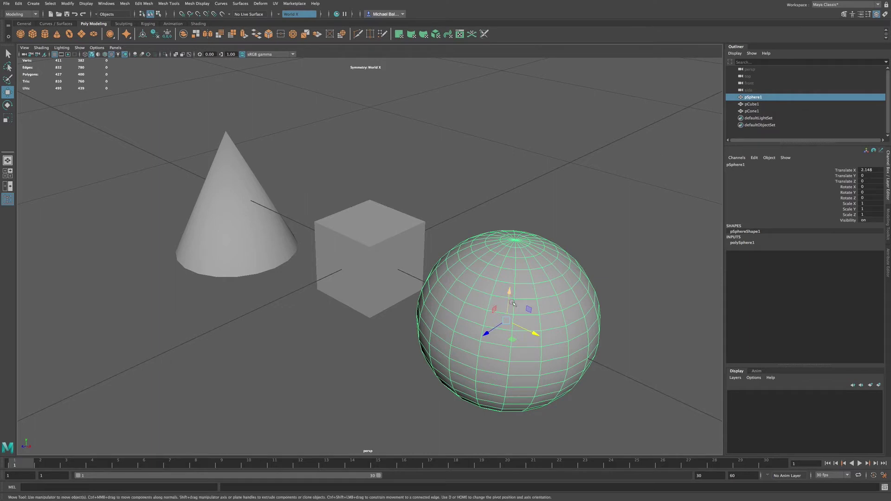
{"action": "left_click_drag", "start_coordinate": [510, 320], "coordinate": [519, 321]}
Step: Nudge the cube slightly and move the cone to about X -3.15, Y 0.03, Z 0.02
{"action": "left_click", "coordinate": [366, 265]}
{"action": "left_click_drag", "start_coordinate": [370, 257], "coordinate": [369, 257]}
{"action": "left_click", "coordinate": [251, 218]}
{"action": "left_click_drag", "start_coordinate": [230, 192], "coordinate": [228, 189]}
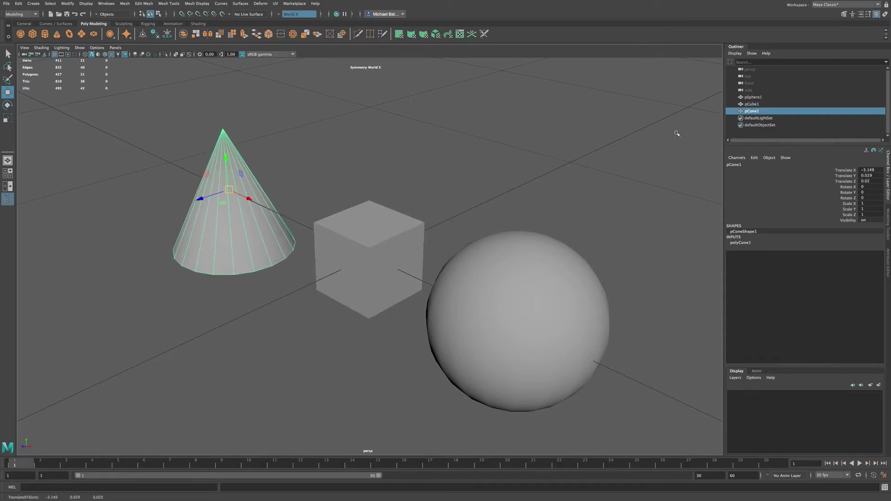
Step: Group the sphere, cube and cone, and shift the whole group to about X 0.02, Y 0.09, Z -0.09
{"action": "left_click", "coordinate": [766, 110]}
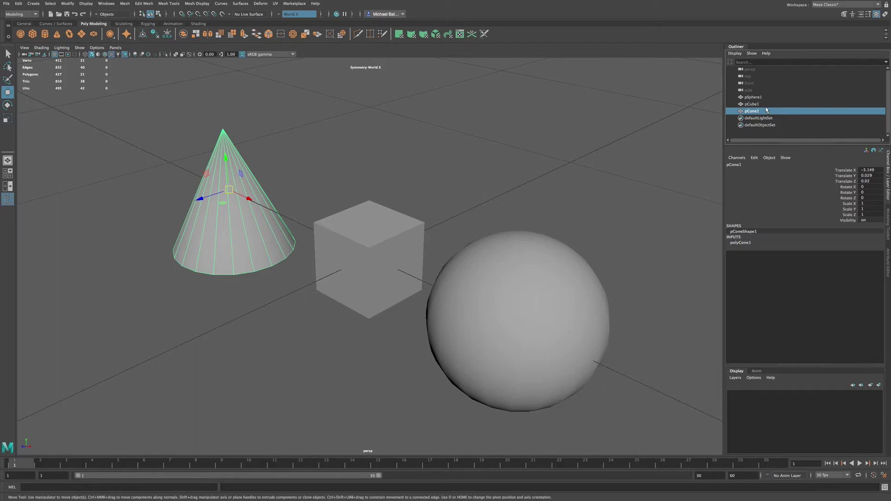
{"action": "left_click", "coordinate": [763, 98], "text": "shift"}
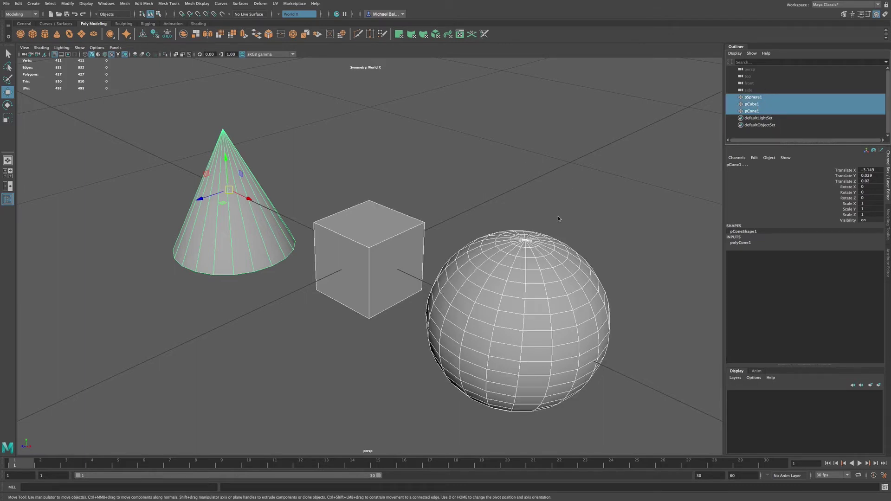
{"action": "key", "text": "ctrl+g"}
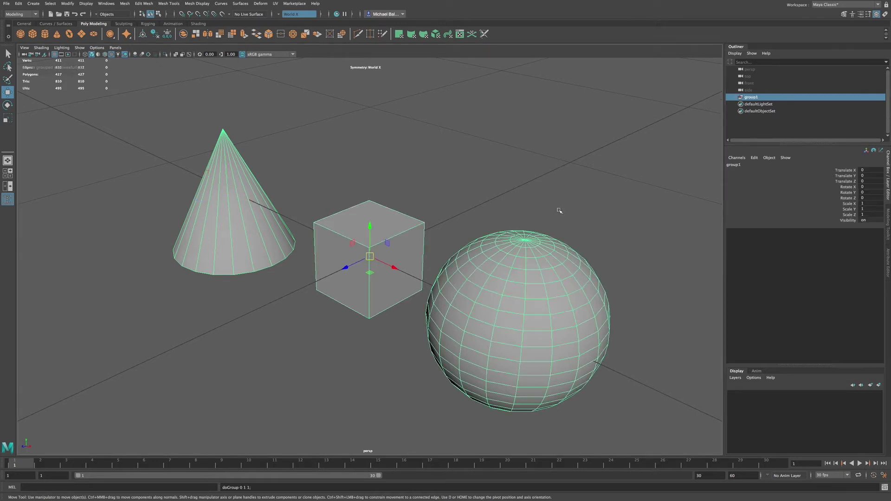
{"action": "left_click", "coordinate": [738, 97]}
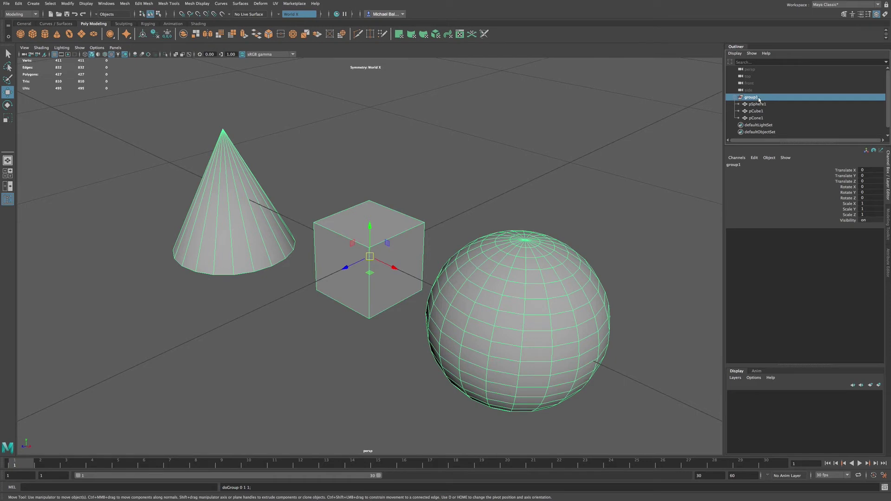
{"action": "mouse_move", "coordinate": [370, 256]}
{"action": "left_mouse_down"}
{"action": "mouse_move", "coordinate": [363, 221]}
{"action": "mouse_move", "coordinate": [337, 257]}
{"action": "mouse_move", "coordinate": [375, 246]}
{"action": "mouse_move", "coordinate": [351, 229]}
{"action": "mouse_move", "coordinate": [366, 253]}
{"action": "mouse_move", "coordinate": [377, 241]}
{"action": "mouse_move", "coordinate": [375, 250]}
{"action": "left_mouse_up"}
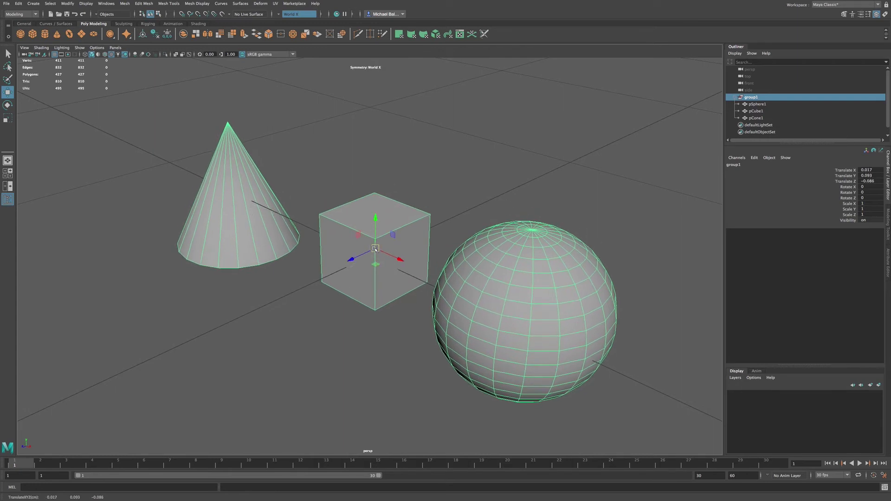
{"action": "double_click", "coordinate": [748, 98]}
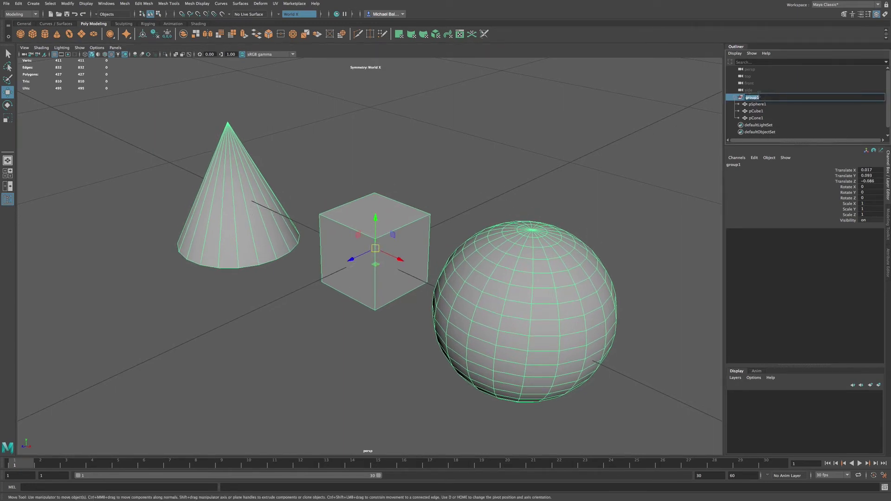
Step: Move the group's children individually: the sphere to about X 2.37, the cube to about X -0.04, the cone to about X -3.25
{"action": "left_click", "coordinate": [765, 104]}
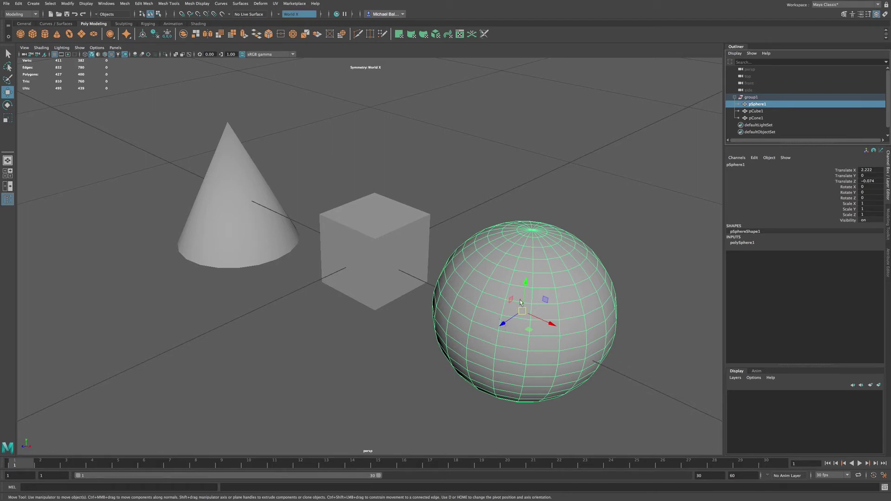
{"action": "left_click_drag", "start_coordinate": [522, 310], "coordinate": [540, 314]}
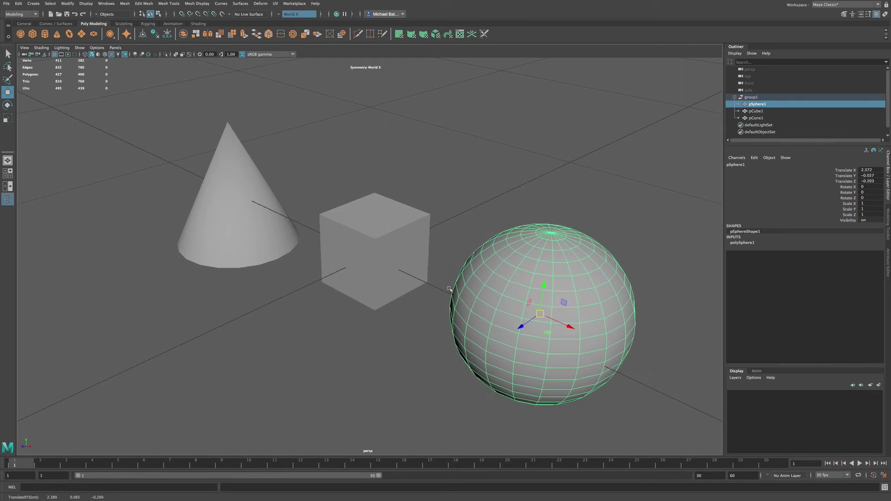
{"action": "left_click", "coordinate": [393, 258]}
{"action": "left_click_drag", "start_coordinate": [375, 250], "coordinate": [368, 255]}
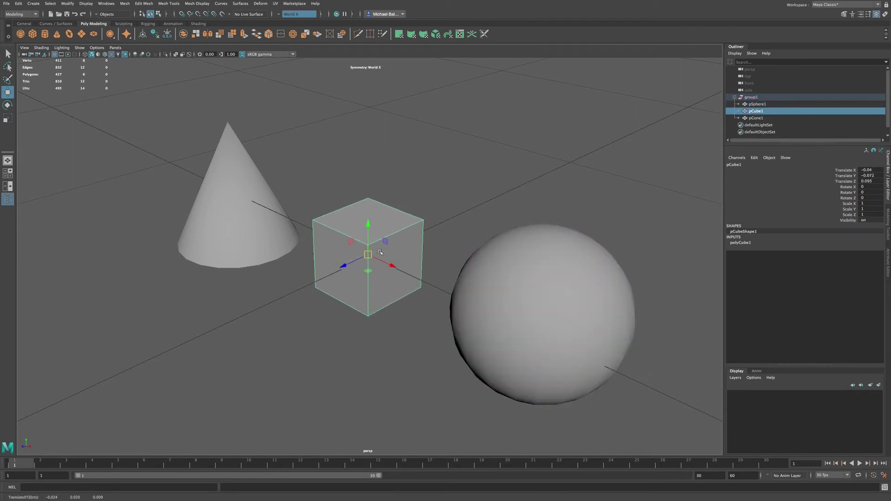
{"action": "left_click", "coordinate": [234, 227]}
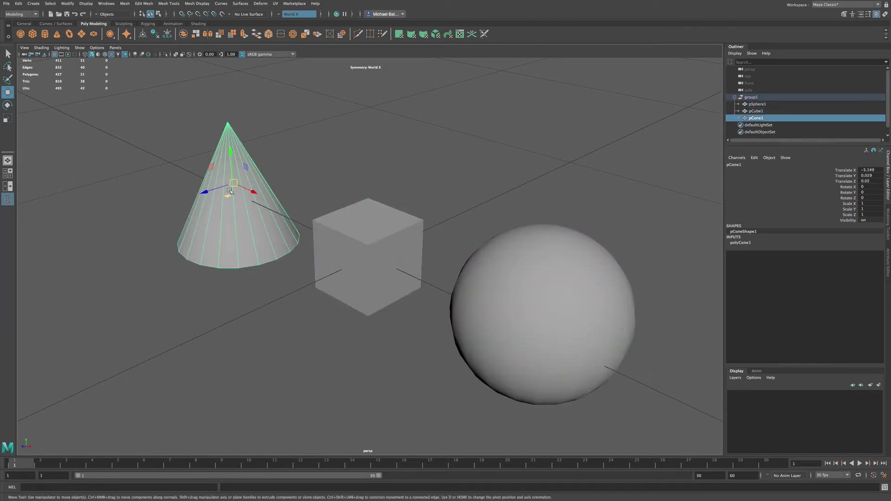
{"action": "left_click_drag", "start_coordinate": [232, 181], "coordinate": [225, 180]}
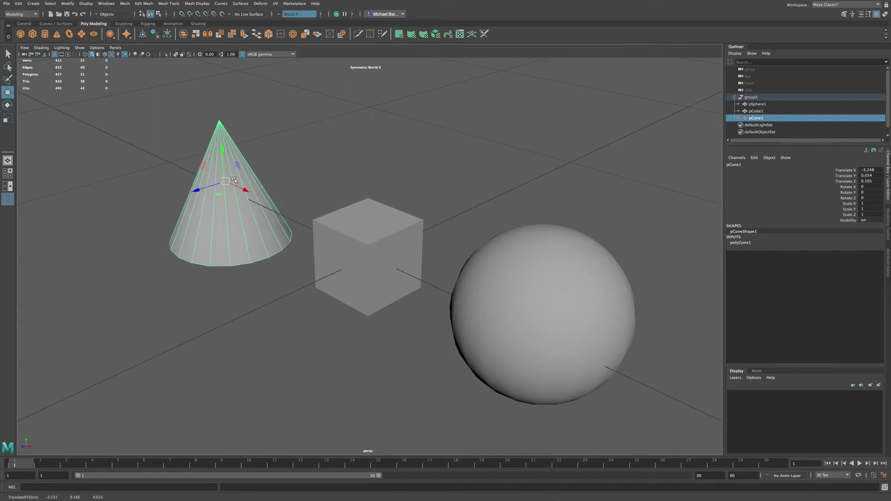
Step: Try to parent group1 to its own child pSphere1
{"action": "left_click", "coordinate": [756, 104]}
{"action": "left_click", "coordinate": [750, 119], "text": "shift"}
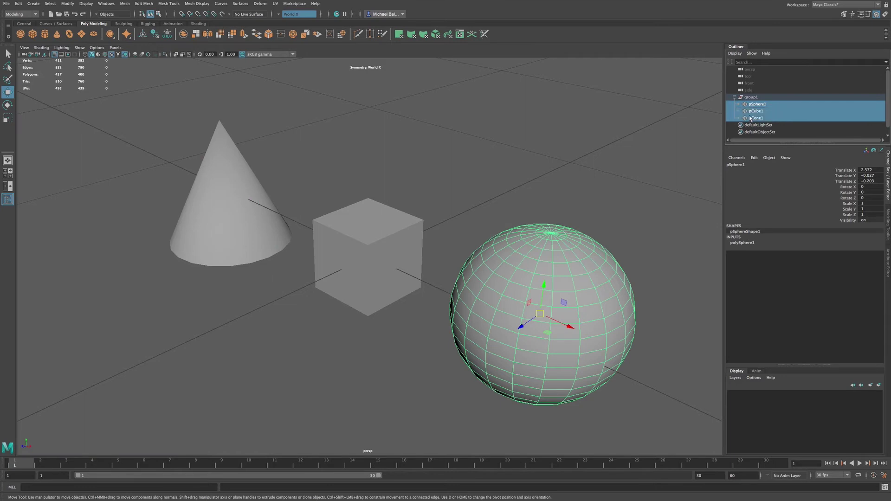
{"action": "left_click_drag", "start_coordinate": [752, 105], "coordinate": [754, 100]}
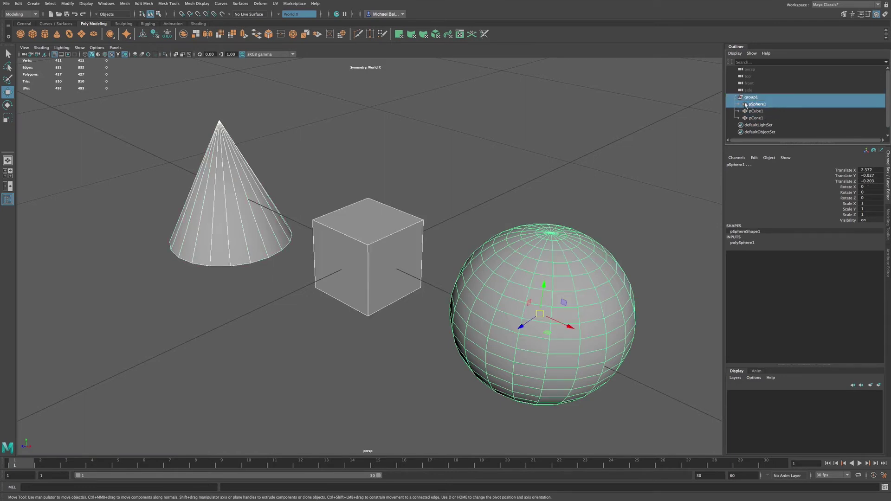
{"action": "key", "text": "p"}
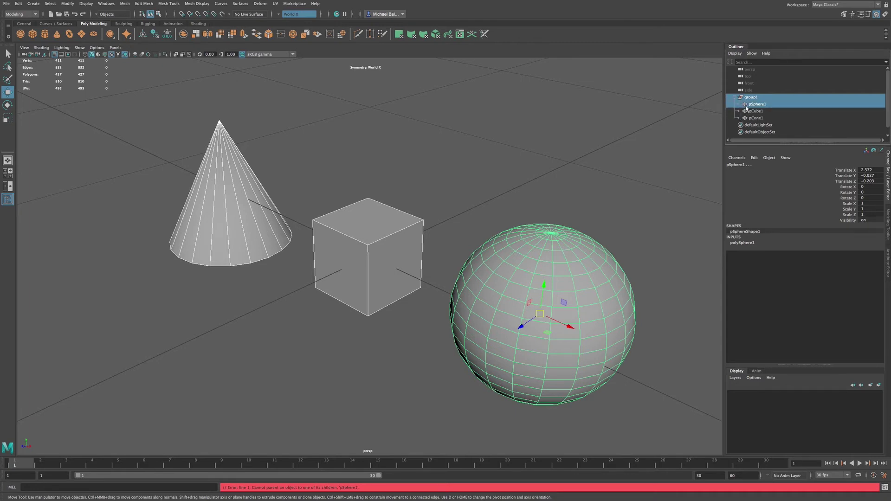
Step: Move pSphere1 out of group1 in the Outliner and parent pCube1 under pSphere1
{"action": "left_click", "coordinate": [748, 111]}
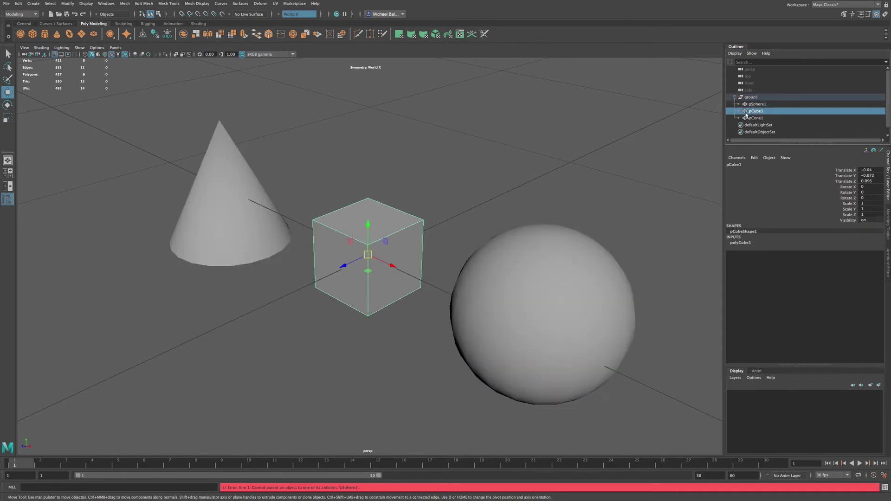
{"action": "middle_click_drag", "start_coordinate": [746, 104], "coordinate": [745, 93]}
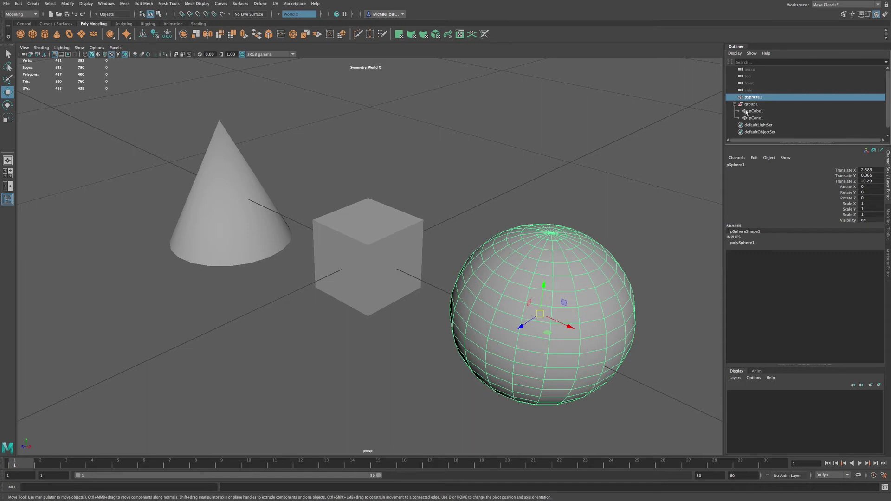
{"action": "middle_click_drag", "start_coordinate": [745, 112], "coordinate": [745, 99]}
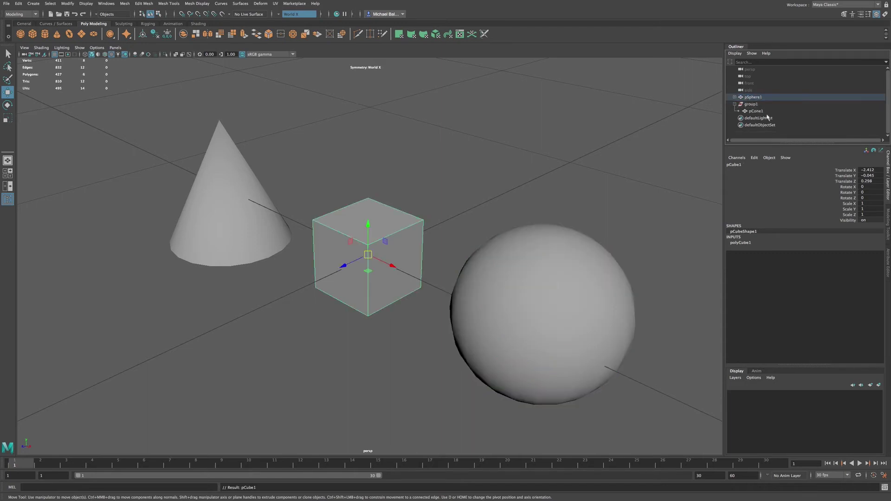
Step: Expand pSphere1's hierarchy in the Outliner and select the parent sphere and its child cube in turn
{"action": "left_click", "coordinate": [735, 98]}
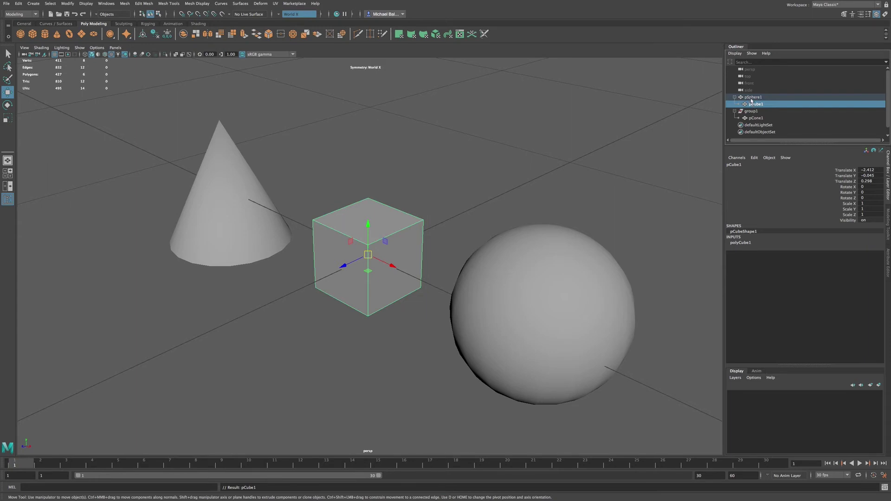
{"action": "left_click", "coordinate": [752, 97]}
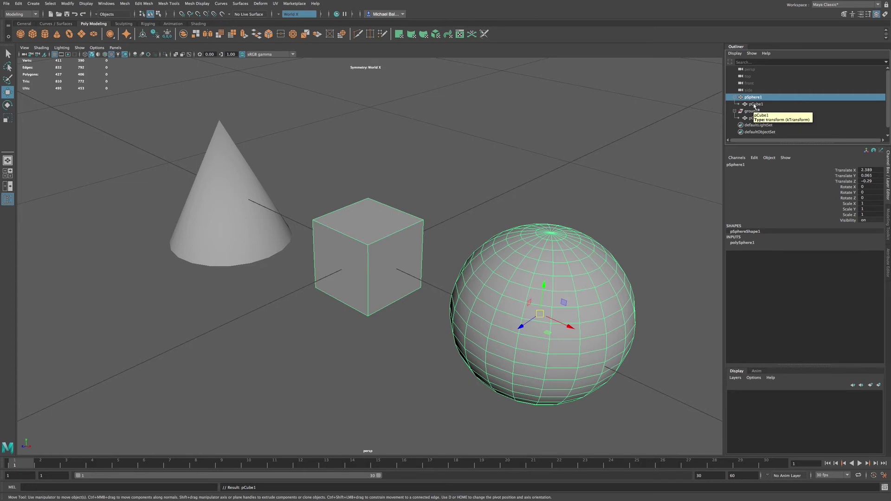
{"action": "left_click", "coordinate": [756, 104]}
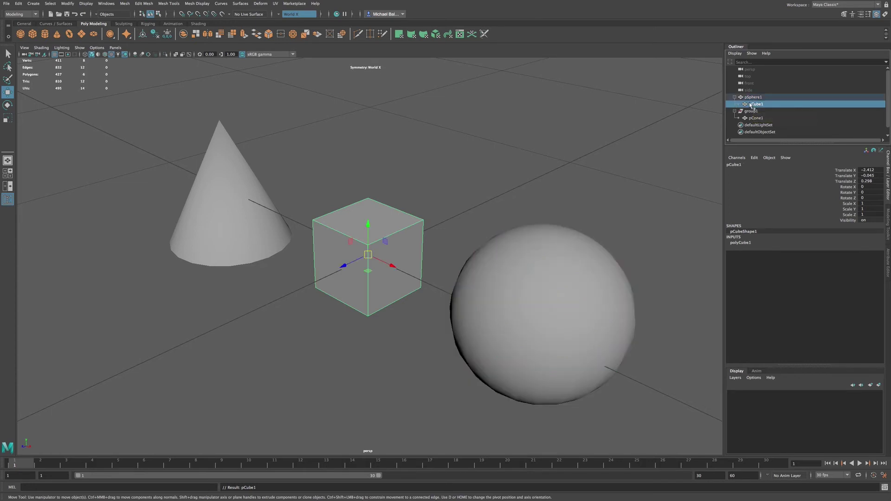
Step: Move the parent sphere to about X 2.47, Y 0.14, Z -0.43, and its child cube alone to about X -2.36, Y -0.20, Z 0.36
{"action": "left_click", "coordinate": [750, 97]}
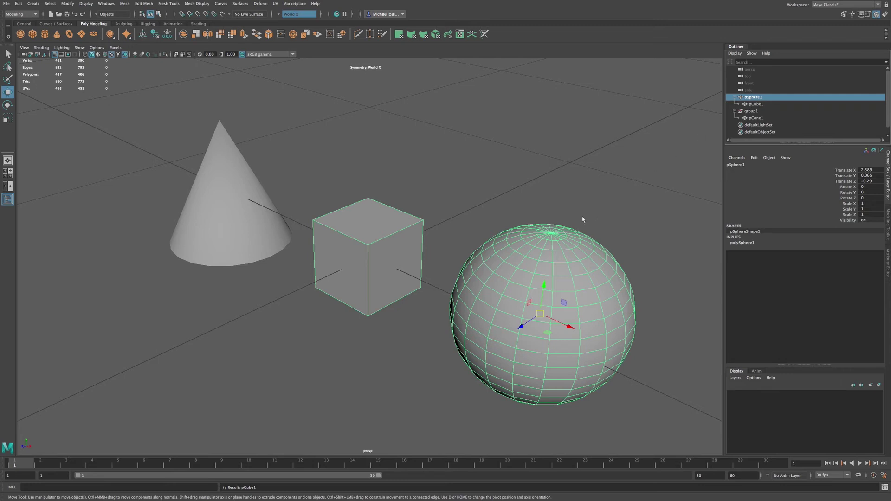
{"action": "left_click_drag", "start_coordinate": [537, 319], "coordinate": [555, 309]}
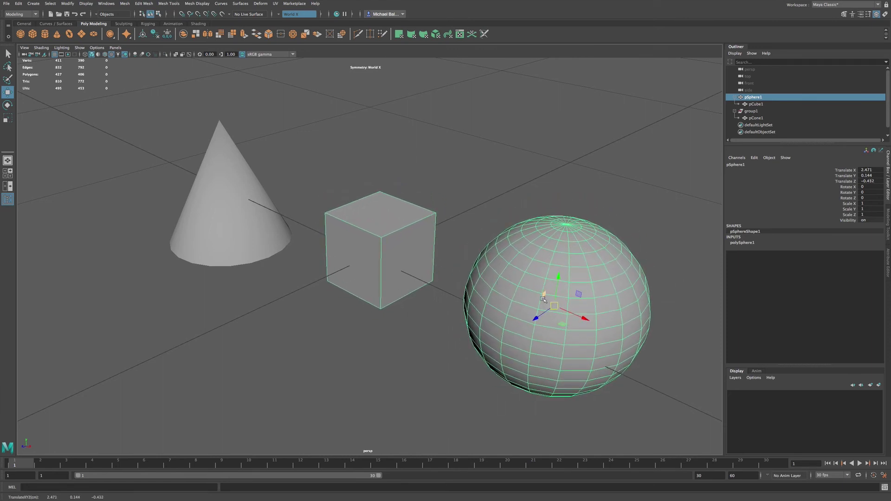
{"action": "left_click", "coordinate": [755, 103]}
{"action": "left_click_drag", "start_coordinate": [377, 245], "coordinate": [380, 261]}
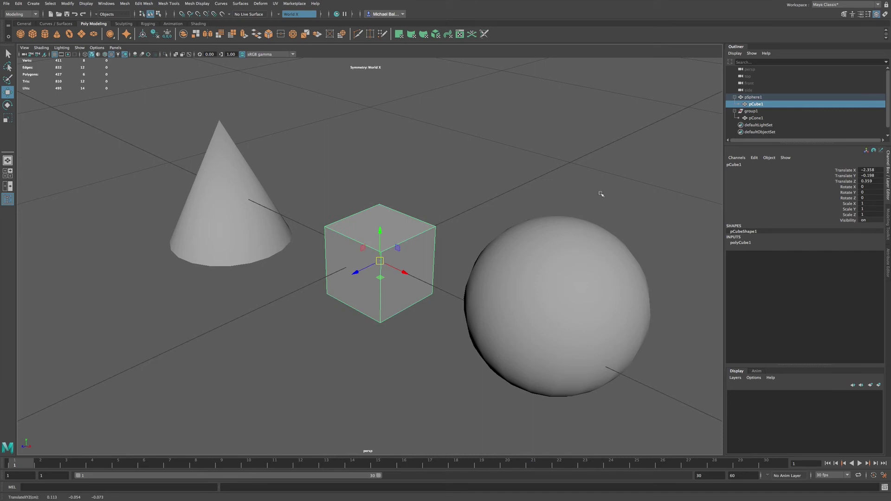
Step: Unparent pCube1 from pSphere1
{"action": "left_click", "coordinate": [760, 98]}
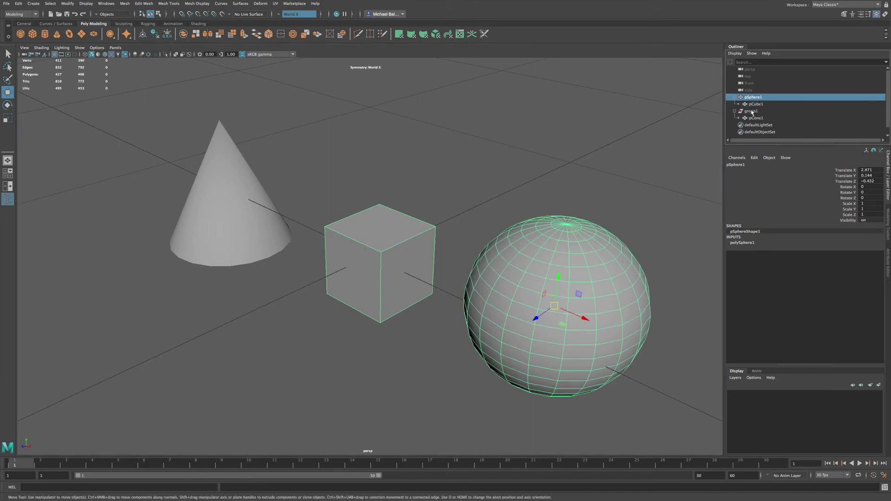
{"action": "left_click", "coordinate": [756, 105]}
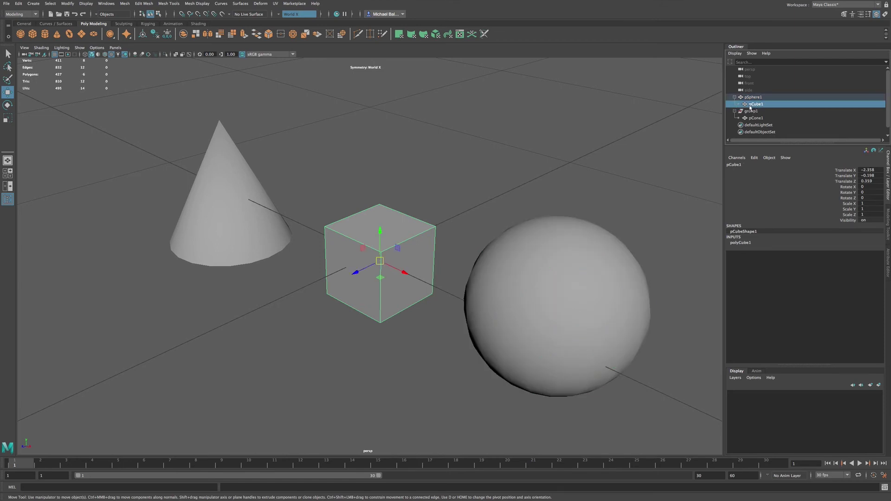
{"action": "key", "text": "shift+p"}
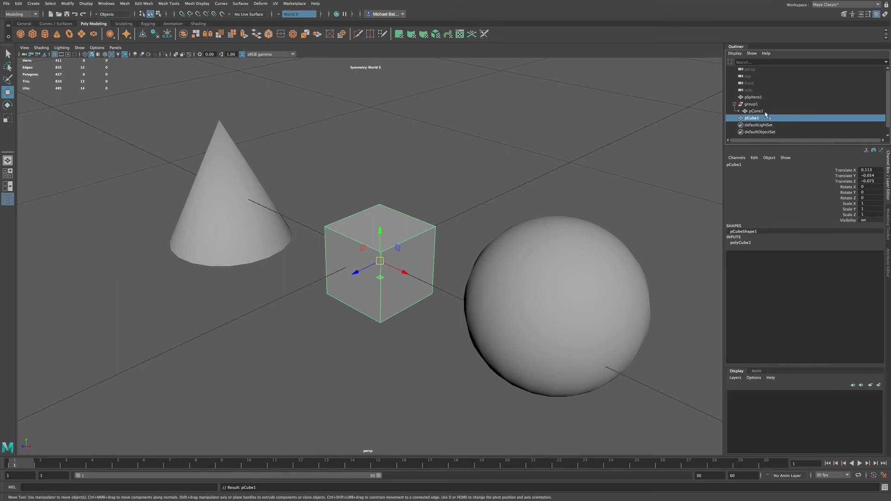
Step: Move the unparented cube slightly, and move the sphere by itself to about X 2.49, Y 0.14, Z -0.45
{"action": "left_click", "coordinate": [753, 97]}
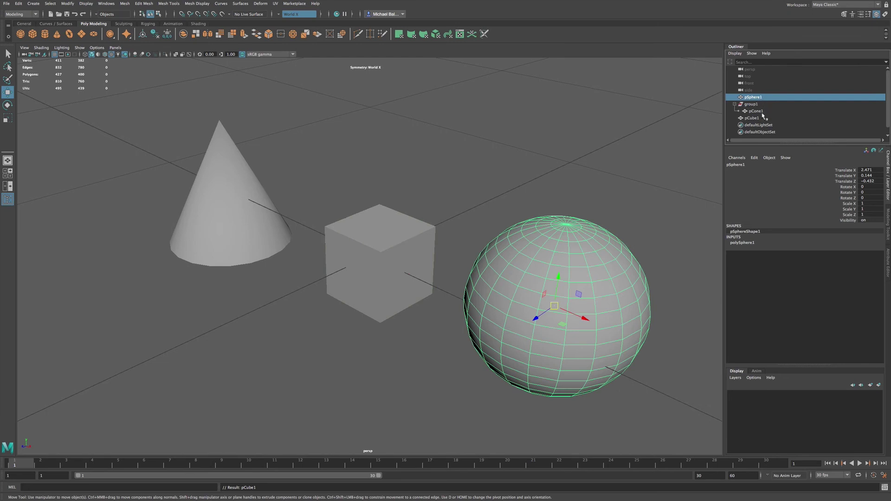
{"action": "left_click", "coordinate": [759, 118]}
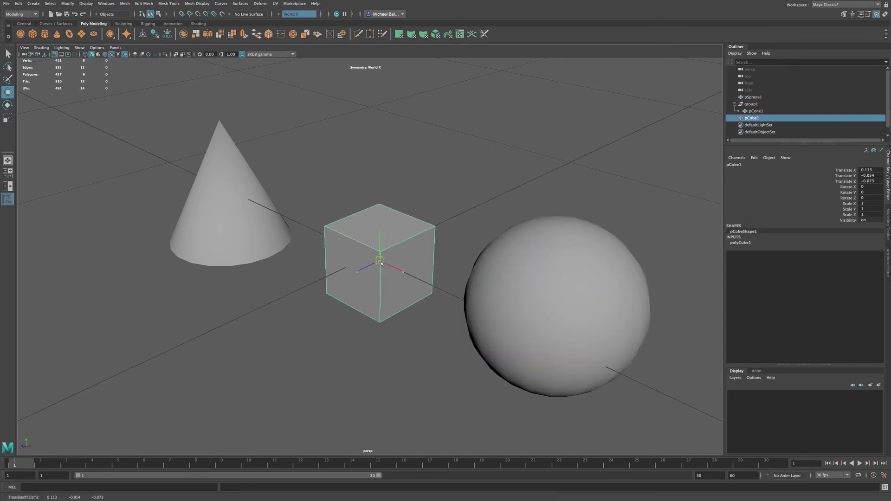
{"action": "left_click", "coordinate": [545, 280]}
{"action": "left_click_drag", "start_coordinate": [555, 304], "coordinate": [557, 306]}
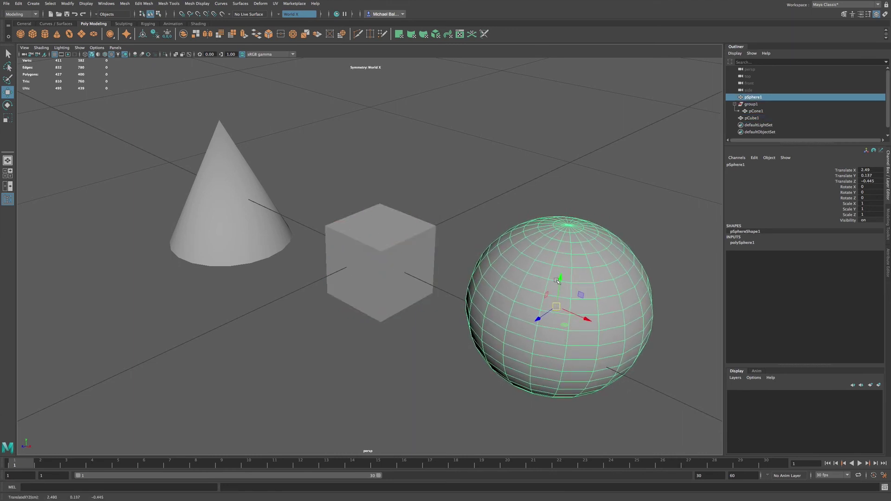
Step: Parent pCube1 under pSphere1 again in the Outliner, leaving pCone1 in group1
{"action": "left_click_drag", "start_coordinate": [753, 100], "coordinate": [753, 104]}
{"action": "left_click", "coordinate": [753, 97]}
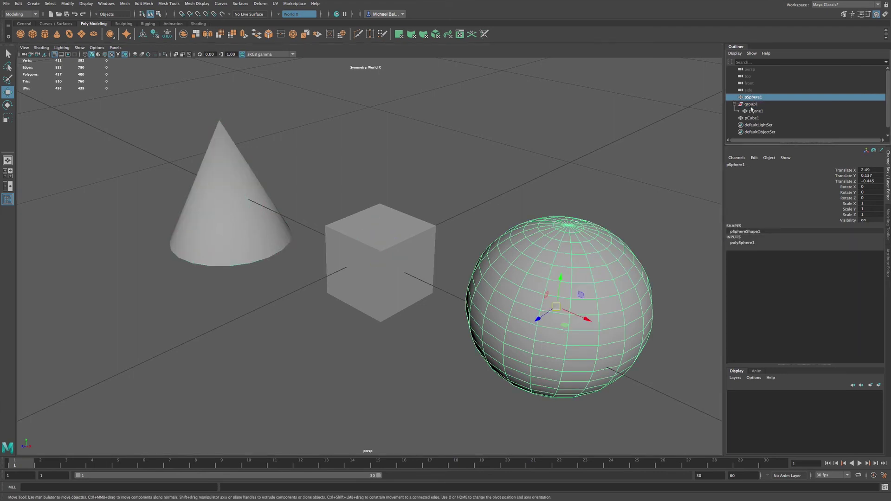
{"action": "left_click", "coordinate": [754, 111]}
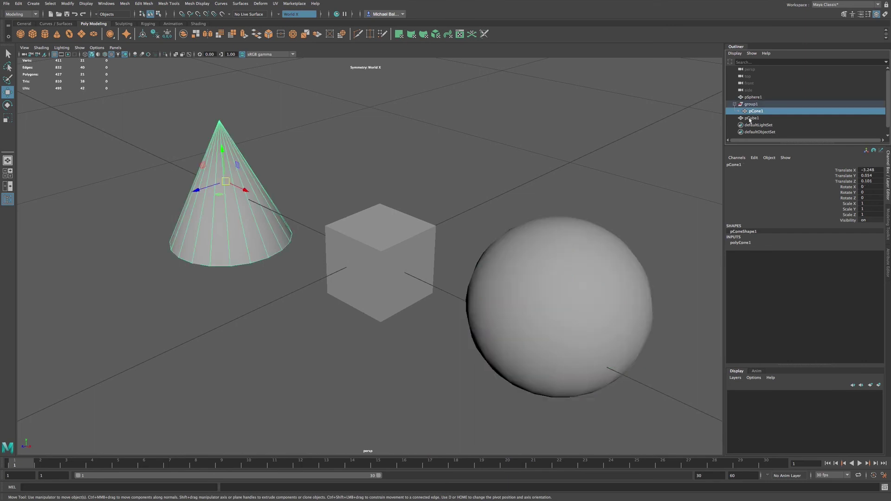
{"action": "left_click_drag", "start_coordinate": [747, 119], "coordinate": [748, 111]}
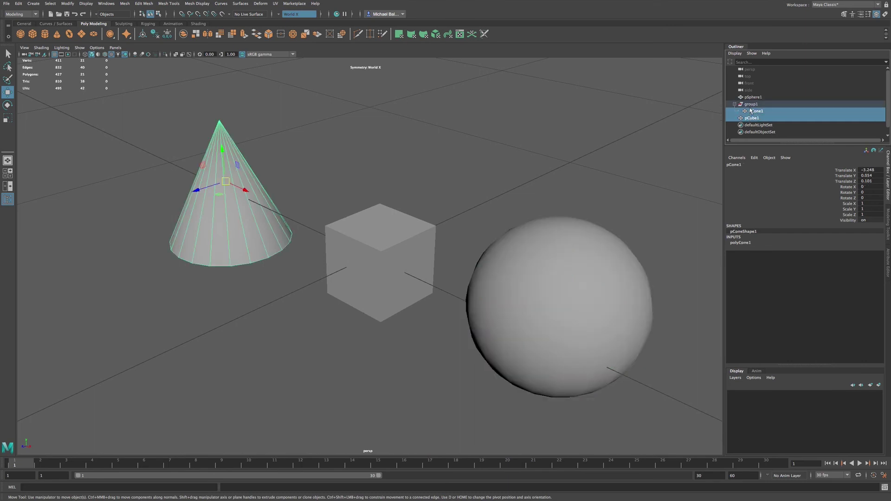
{"action": "middle_click_drag", "start_coordinate": [742, 119], "coordinate": [752, 98]}
Step: Scale the parent sphere and its child cube uniformly to about 0.935
{"action": "left_click", "coordinate": [754, 97]}
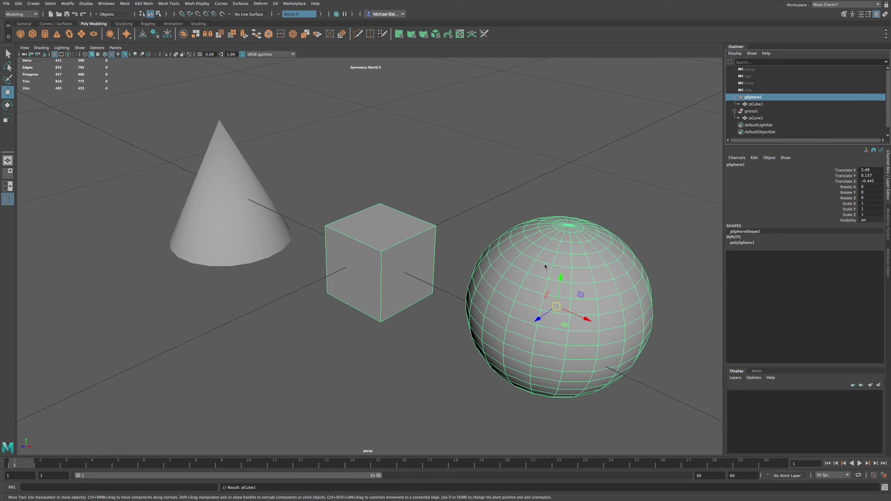
{"action": "key", "text": "r"}
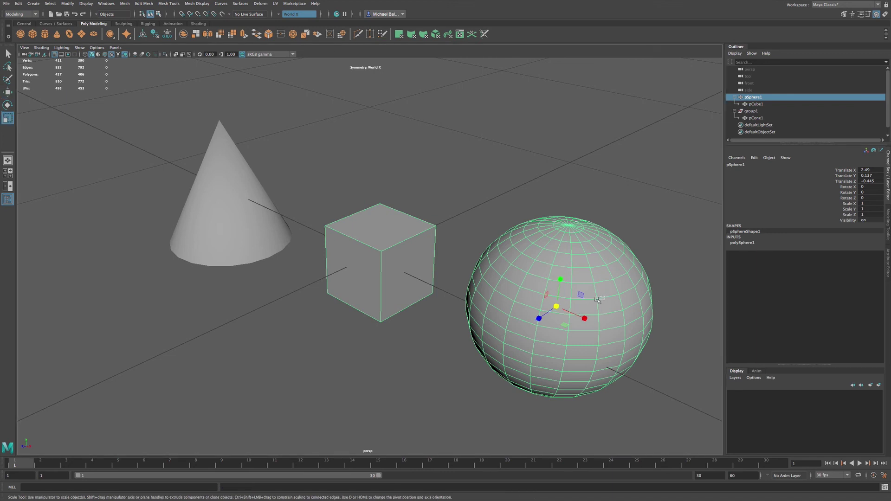
{"action": "middle_click_drag", "start_coordinate": [578, 303], "coordinate": [539, 311]}
{"action": "left_click_drag", "start_coordinate": [539, 310], "coordinate": [542, 310]}
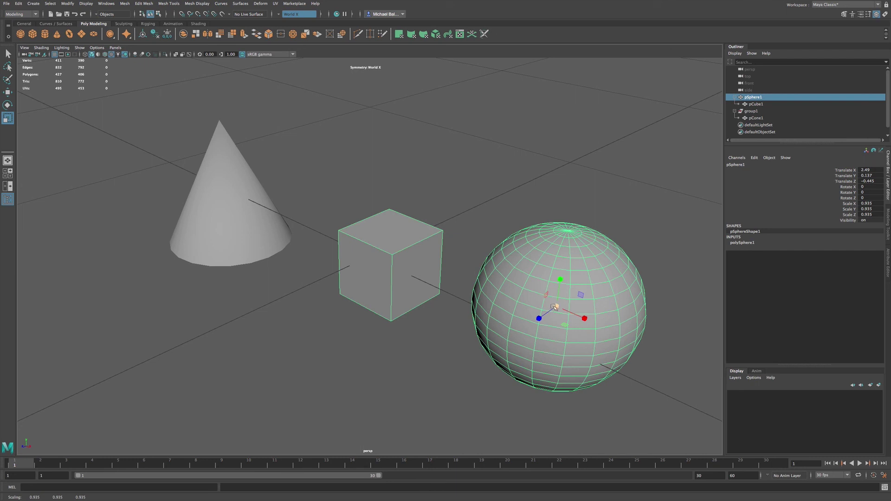
Step: Rotate the parent sphere with its child cube to about X 3.6, Y -0.15, Z 2.4 degrees
{"action": "key", "text": "e"}
{"action": "left_click_drag", "start_coordinate": [546, 307], "coordinate": [567, 287]}
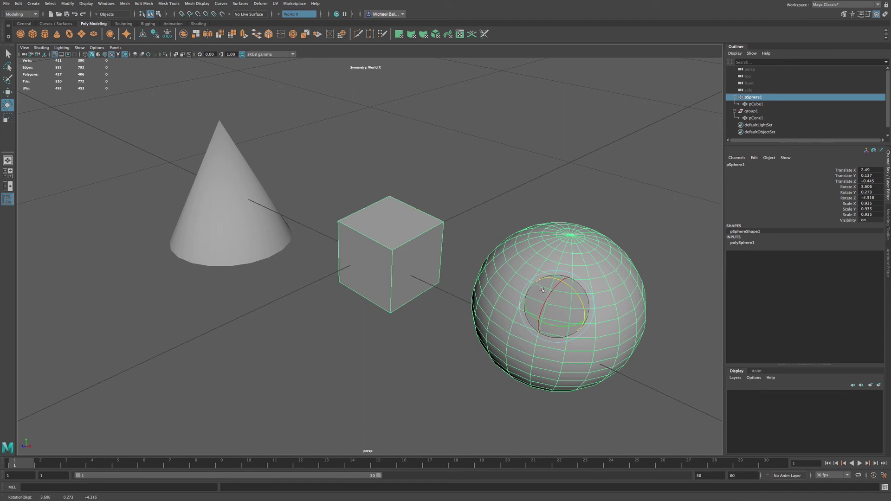
{"action": "left_click_drag", "start_coordinate": [574, 296], "coordinate": [572, 293]}
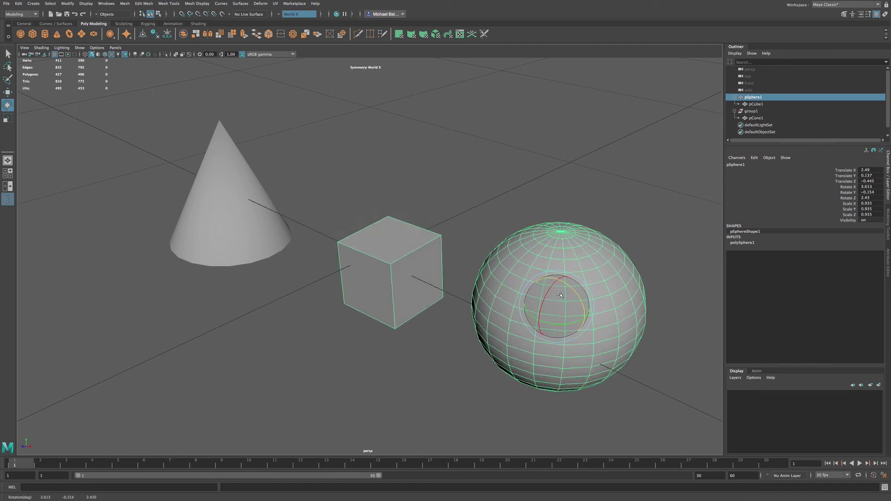